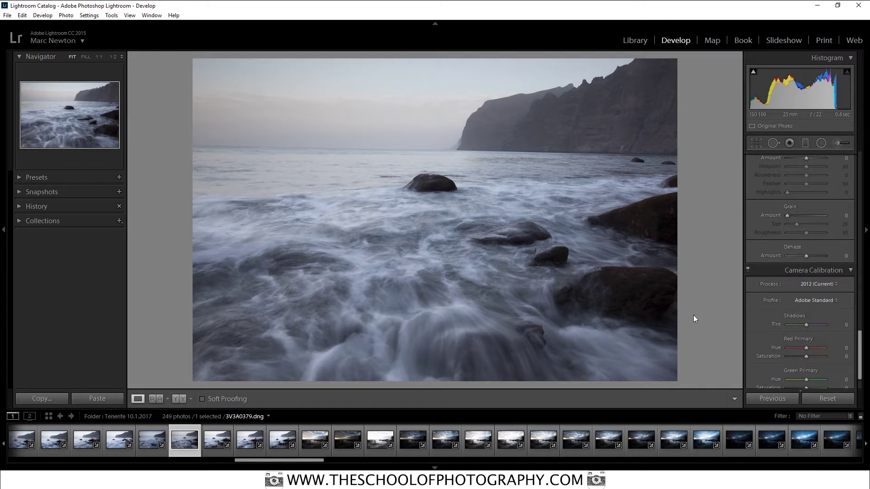
# - Change 3V3A0379.dng's Camera Calibration profile from Adobe Standard to Camera Landscape
pyautogui.scroll(-1, 721, 318)
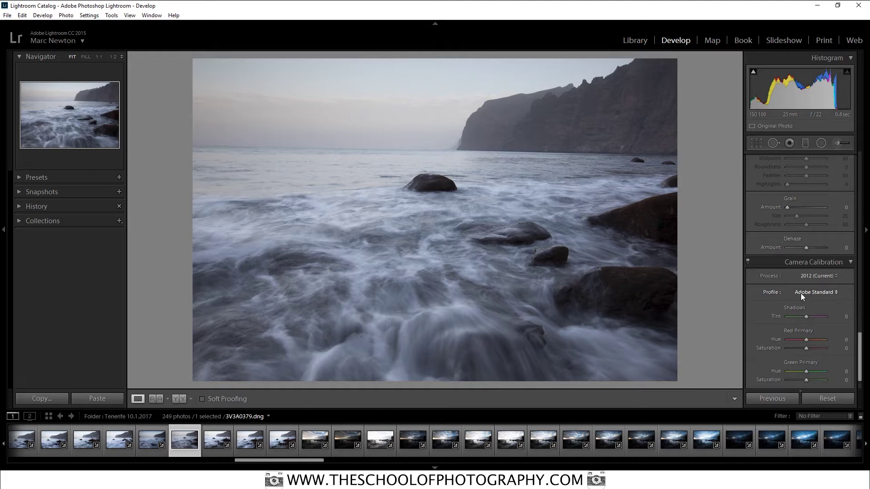
pyautogui.click(836, 294)
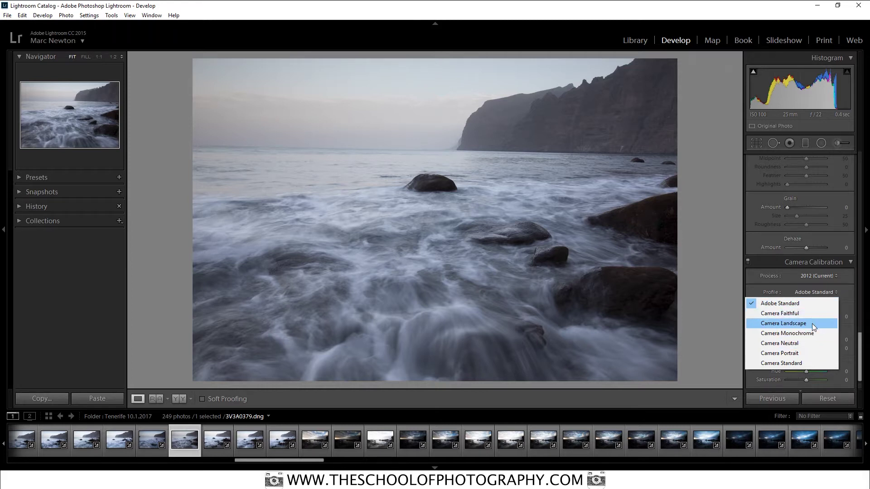
pyautogui.click(769, 325)
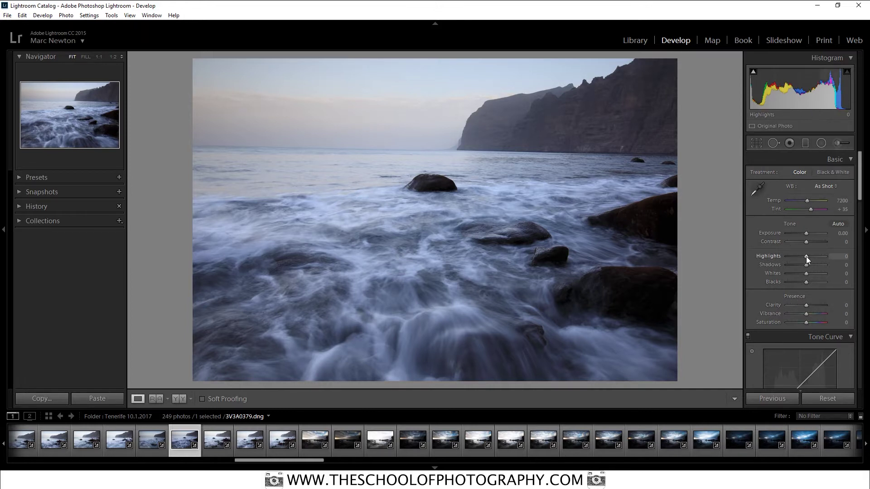
# - In Basic, set Highlights -45, Shadows +86, Whites +14, Blacks -14, Vibrance +14, Saturation +10
pyautogui.moveTo(806, 256); pyautogui.dragTo(822, 264)
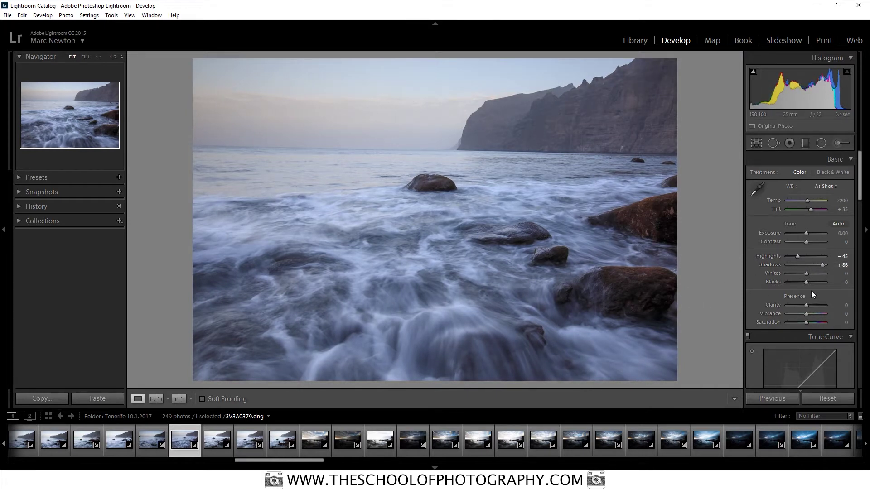
pyautogui.moveTo(805, 281); pyautogui.dragTo(809, 273)
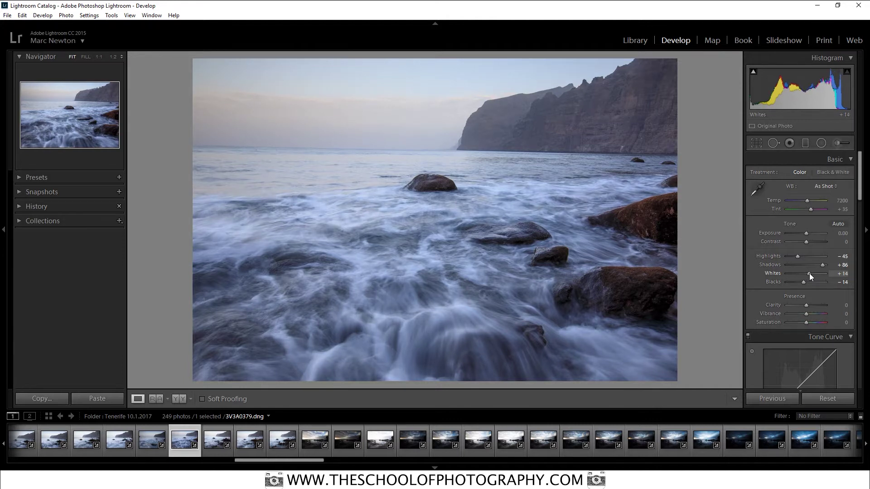
pyautogui.moveTo(859, 199); pyautogui.dragTo(860, 211)
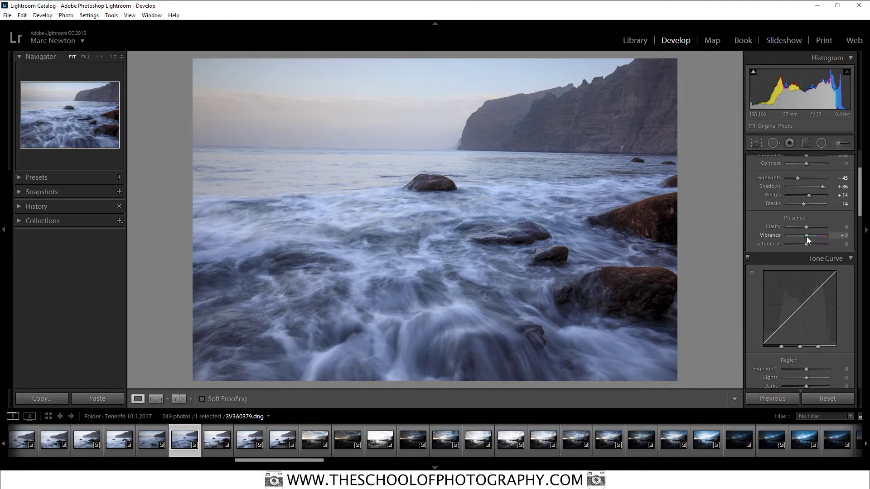
pyautogui.moveTo(807, 237); pyautogui.dragTo(807, 245)
pyautogui.moveTo(809, 234); pyautogui.dragTo(809, 235)
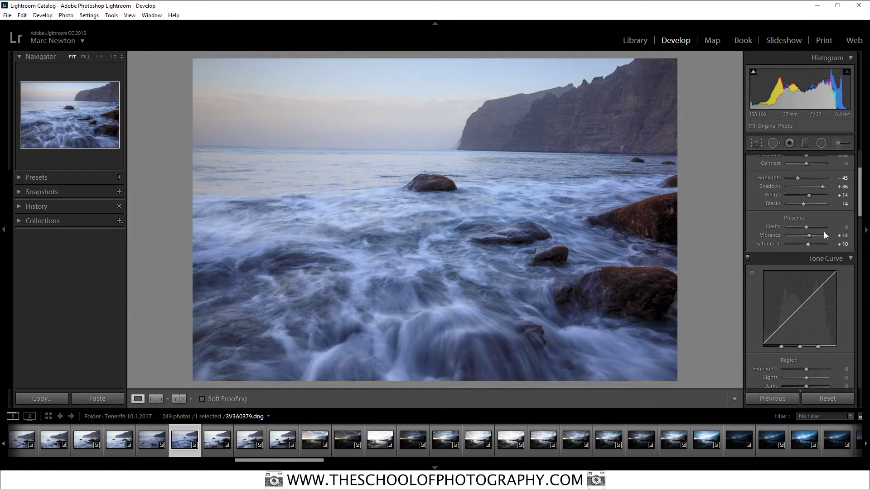
pyautogui.scroll(3, 860, 198)
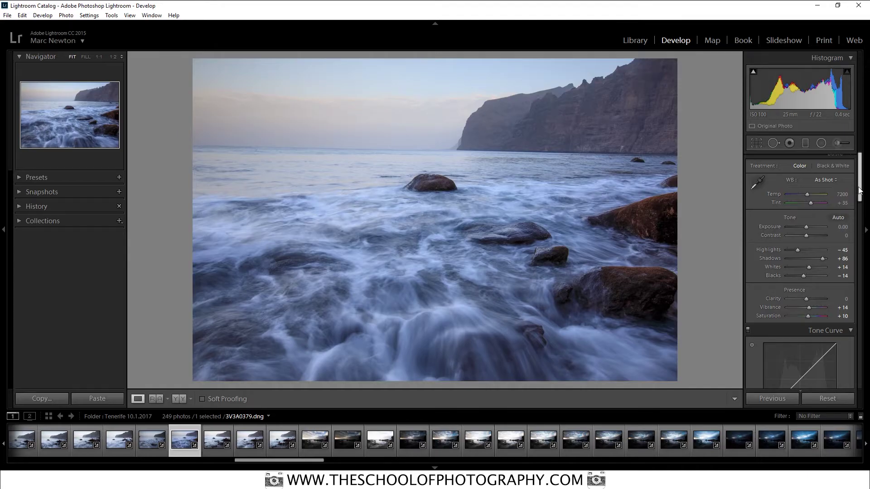
# - Lift the Tone Curve's Lights to +8 and lower Darks to -11
pyautogui.scroll(-5, 859, 190)
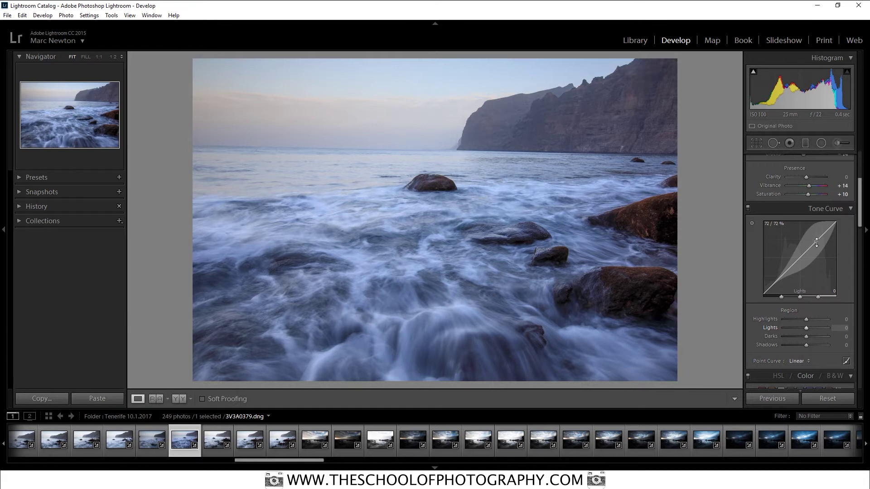
pyautogui.moveTo(816, 243); pyautogui.dragTo(816, 237)
pyautogui.moveTo(787, 271); pyautogui.dragTo(786, 271)
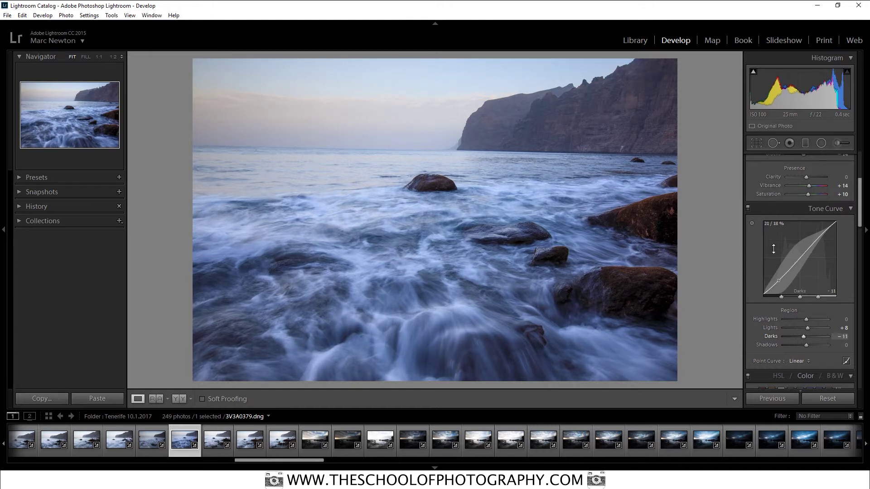
# - Toggle the Tone Curve off and on twice to compare, leaving it enabled
pyautogui.click(748, 208)
pyautogui.click(748, 209)
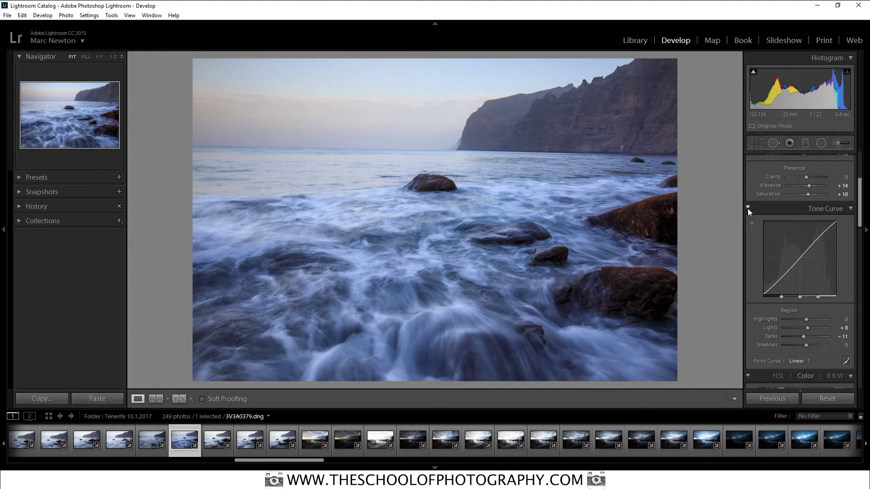
pyautogui.click(747, 209)
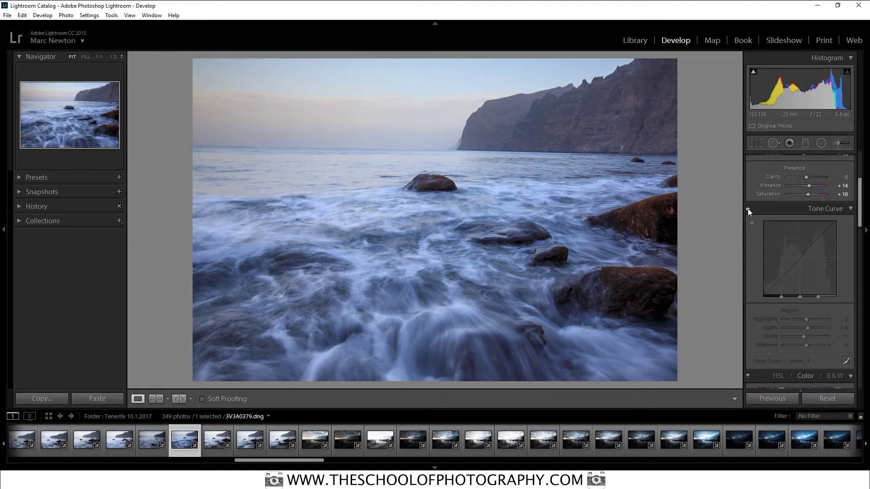
pyautogui.click(747, 208)
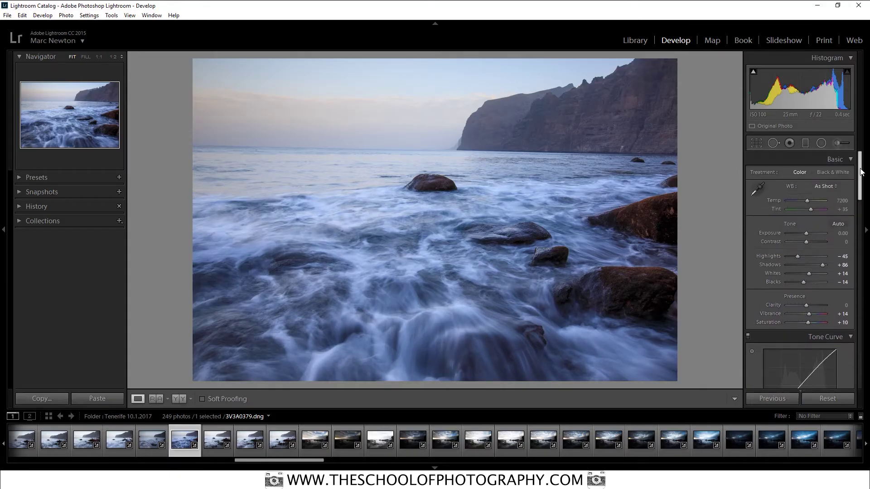
# - Straighten the horizon to -1.09° with the Crop Overlay's Straighten tool and commit the crop
pyautogui.click(757, 146)
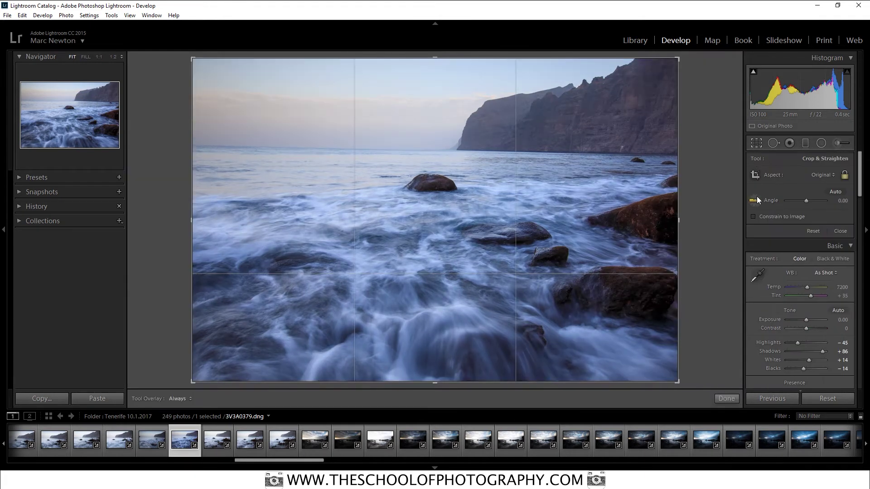
pyautogui.click(755, 201)
pyautogui.moveTo(202, 145)
pyautogui.mouseDown()
pyautogui.moveTo(488, 151)
pyautogui.moveTo(583, 139)
pyautogui.mouseUp()
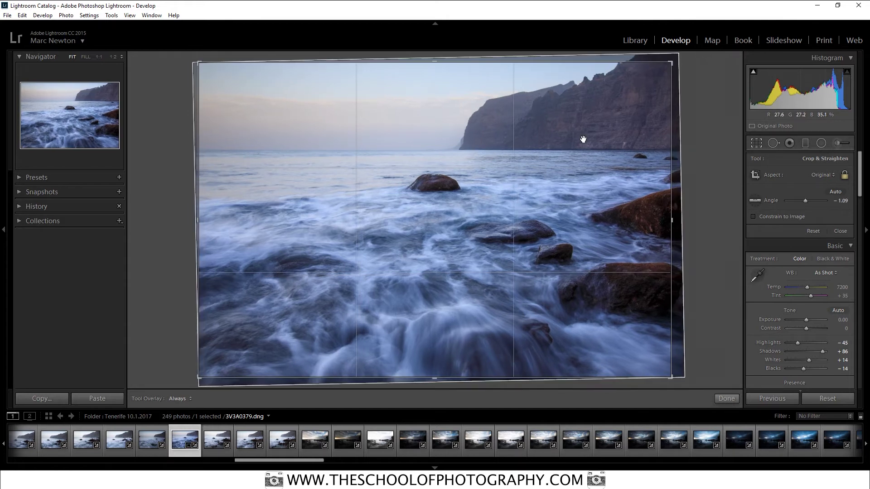
pyautogui.click(756, 144)
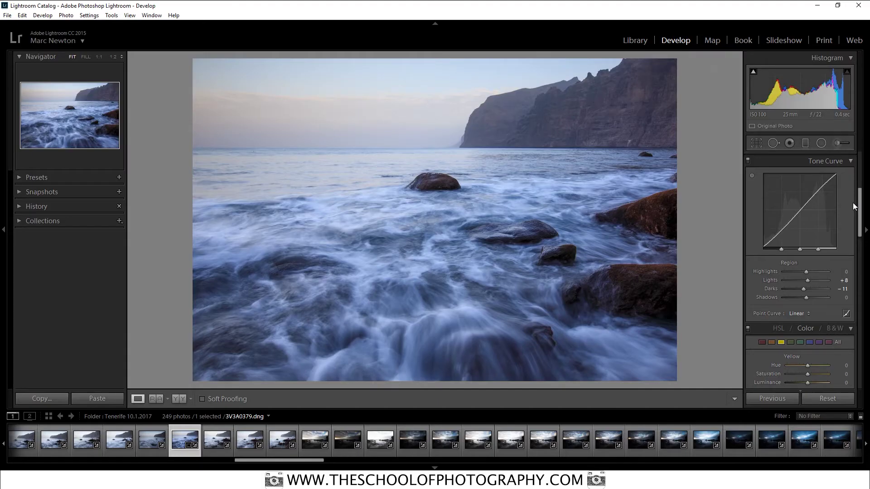
# - At 1:1 zoom on the rock, set Sharpening Amount 80, Radius 1.2 and Luminance noise reduction 15
pyautogui.moveTo(860, 203); pyautogui.dragTo(864, 256)
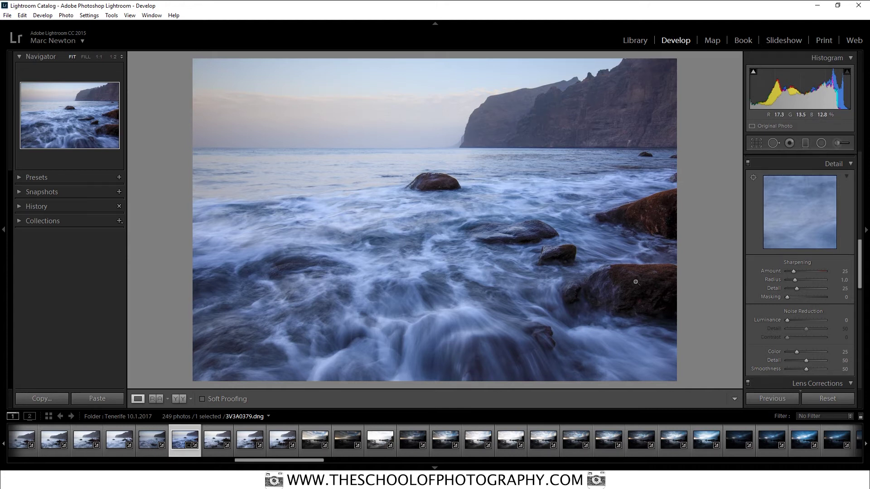
pyautogui.click(525, 227)
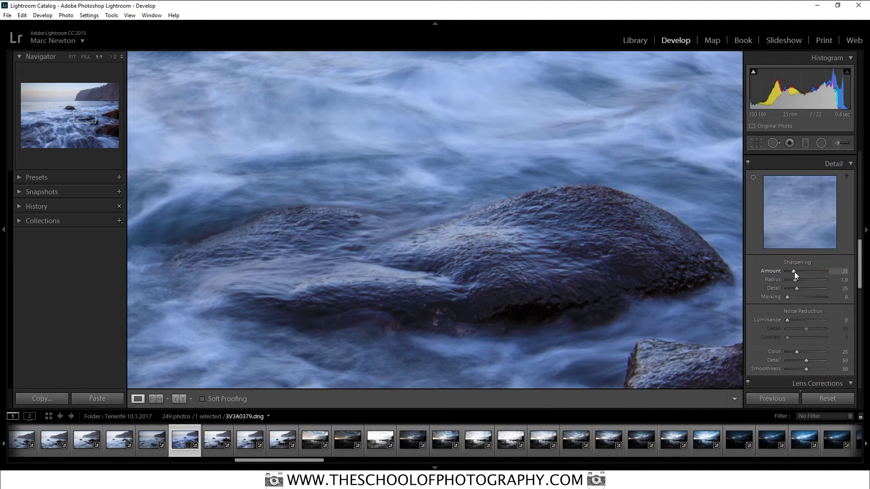
pyautogui.moveTo(795, 272); pyautogui.dragTo(800, 273)
pyautogui.moveTo(788, 320); pyautogui.dragTo(791, 320)
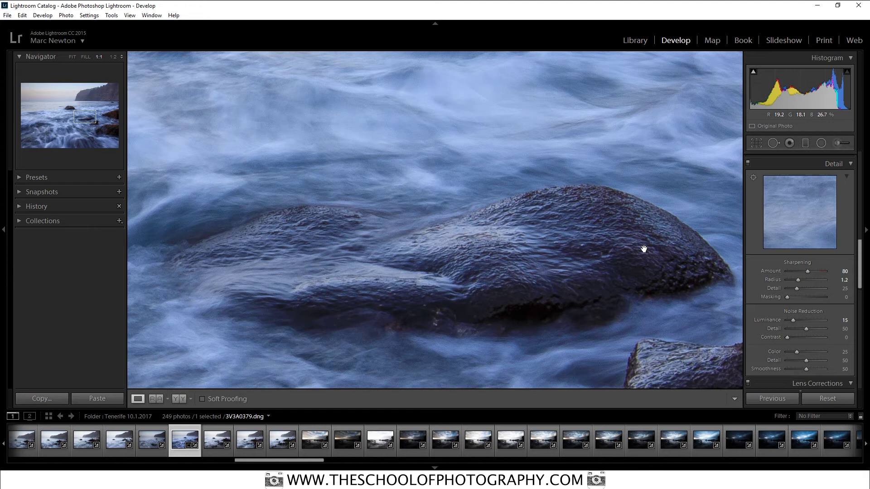
# - Toggle the Detail panel off and on twice to compare, leaving it enabled
pyautogui.click(748, 163)
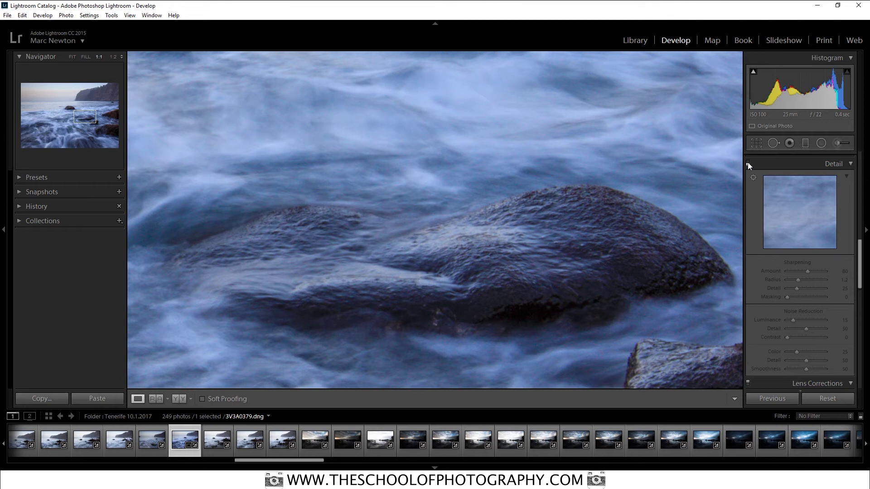
pyautogui.click(748, 164)
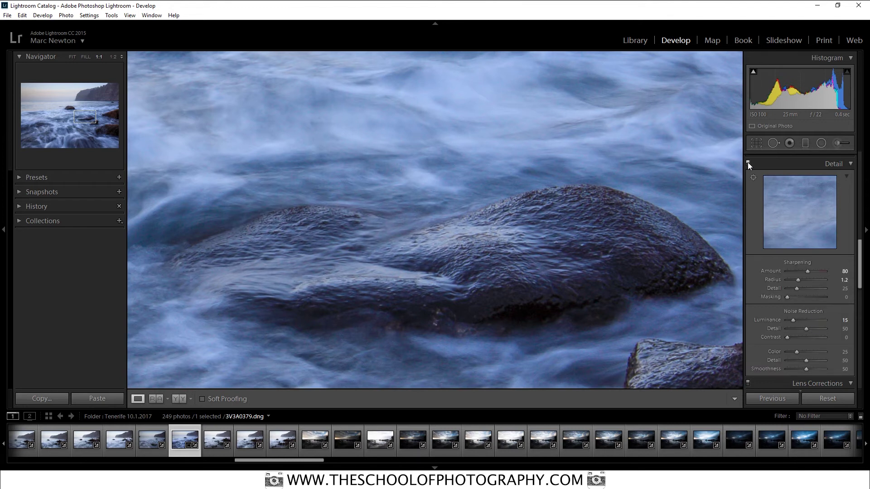
pyautogui.click(748, 163)
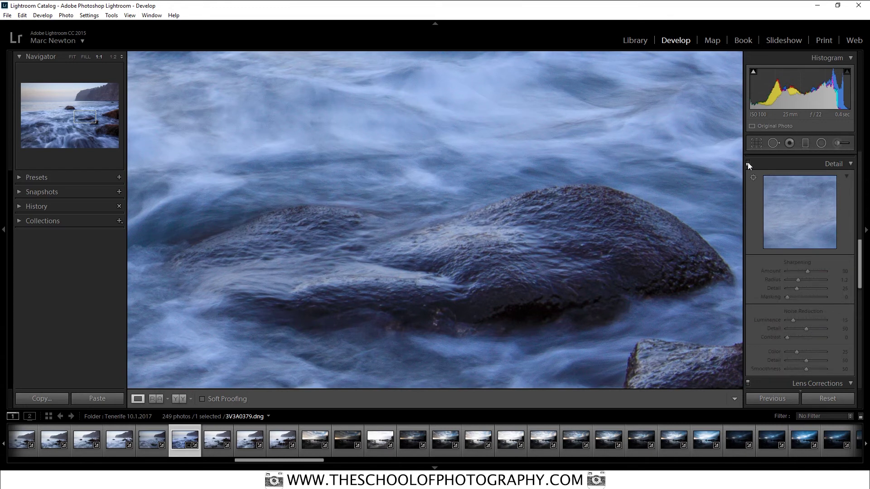
pyautogui.click(748, 163)
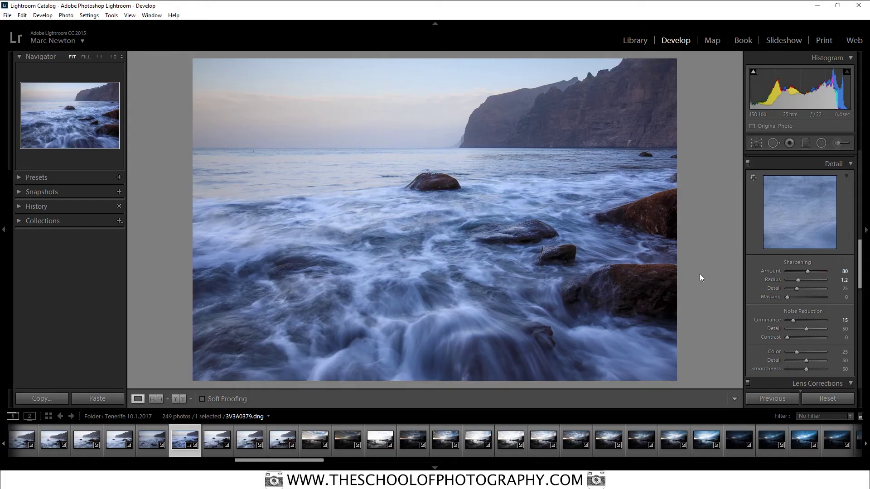
# - Show the seascape side by side, then as a split before/after view via Y|Y
pyautogui.click(180, 399)
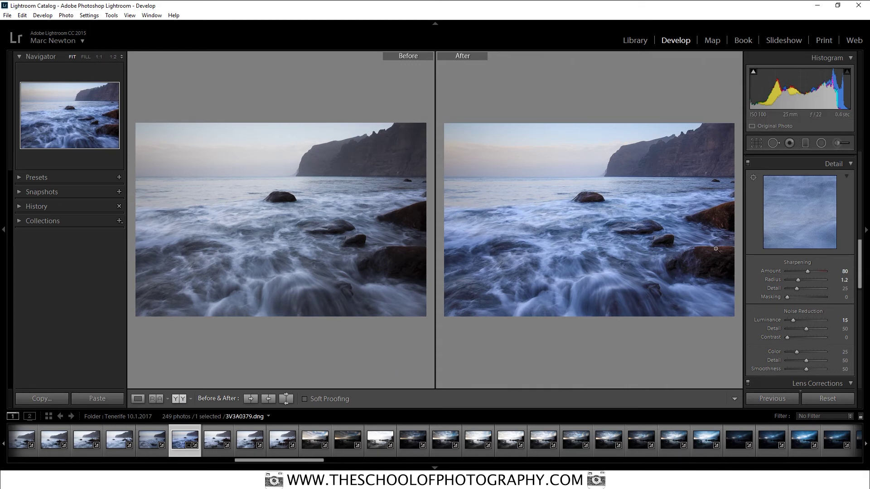
pyautogui.click(180, 400)
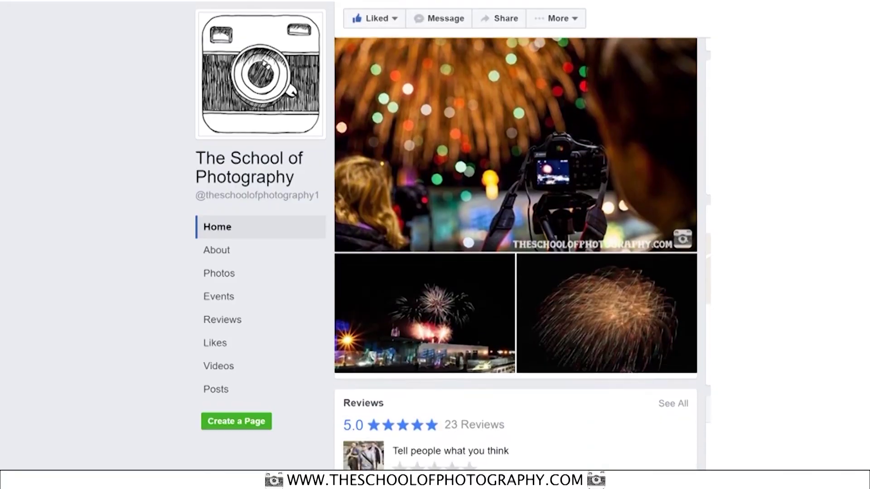
# - Scroll the School of Photography page down past Reviews and Videos to the Posts
pyautogui.scroll(-5, 515, 254)
pyautogui.scroll(-8, 516, 254)
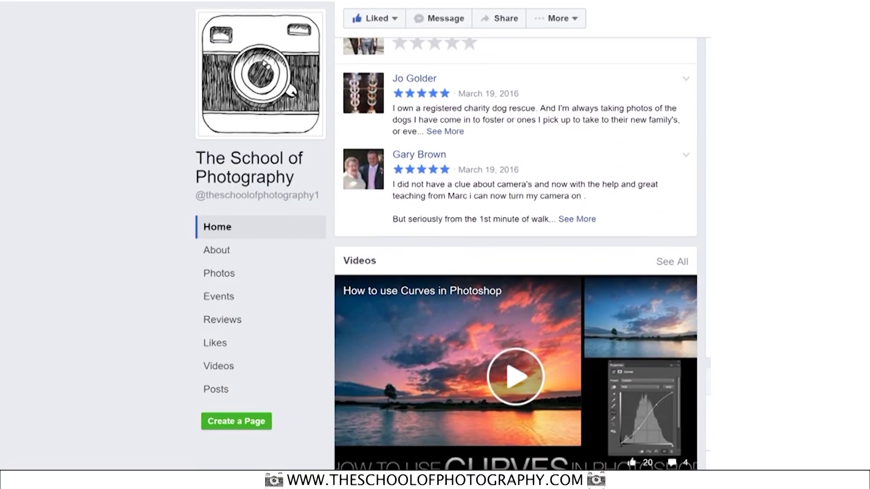
pyautogui.scroll(-7, 516, 254)
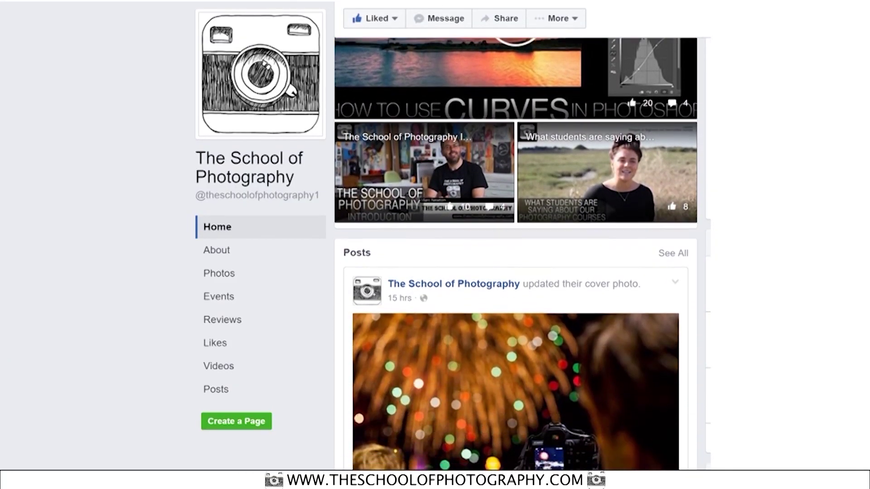